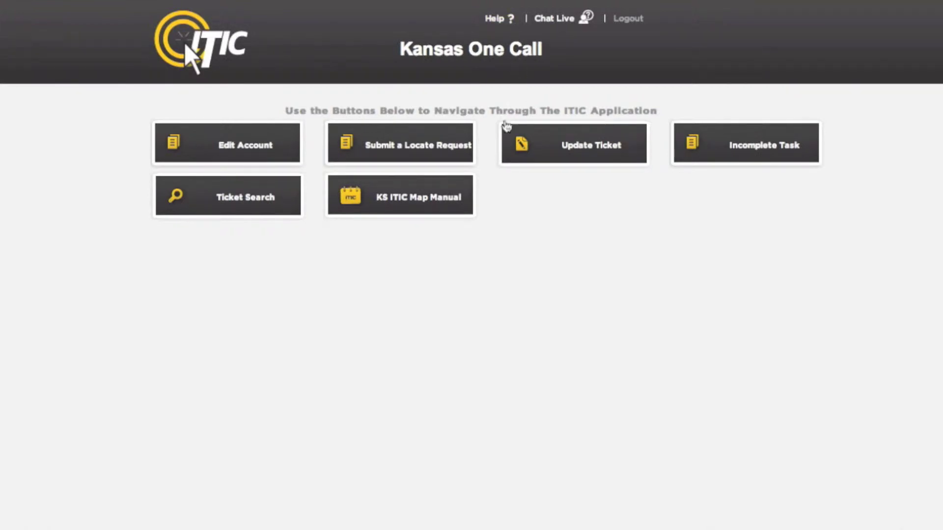
- Begin a new Kansas One Call locate request from the main menu
click(468, 161)
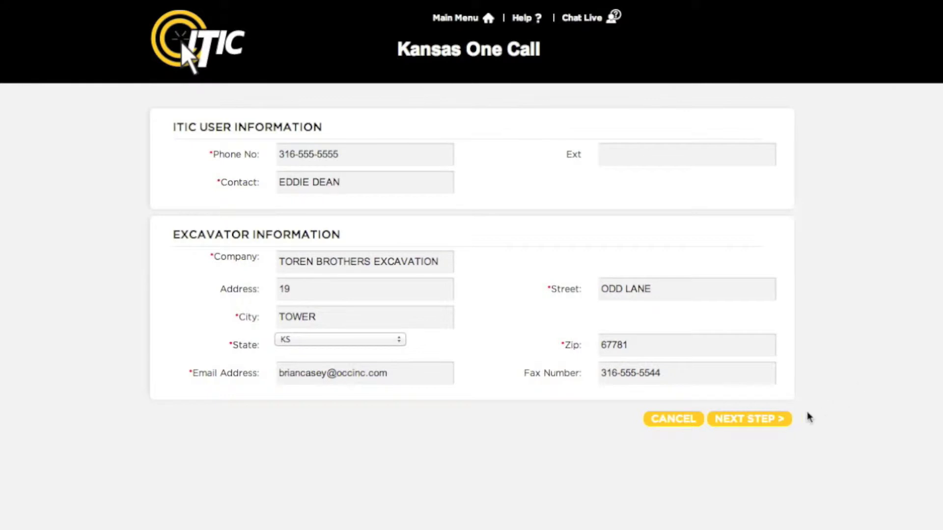
- Advance to the onsite contact step and enter a different person's name as alternate contact
click(761, 423)
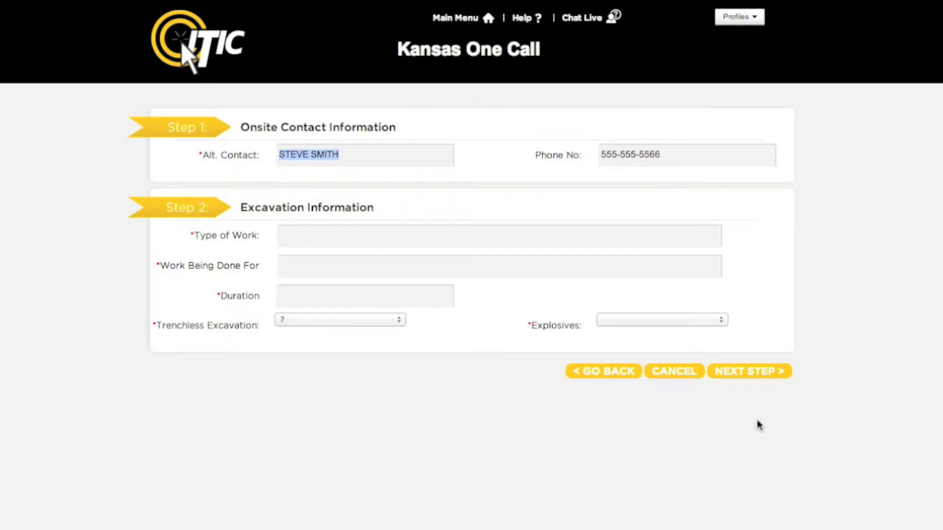
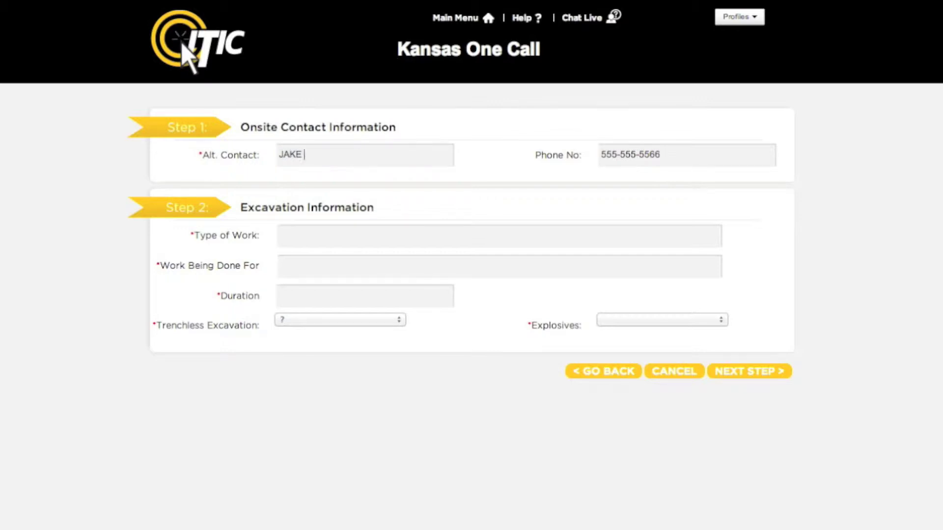
- Set the type of work to INSTALLATION OF FENCE from the autocomplete list
click(371, 235)
key(Down)
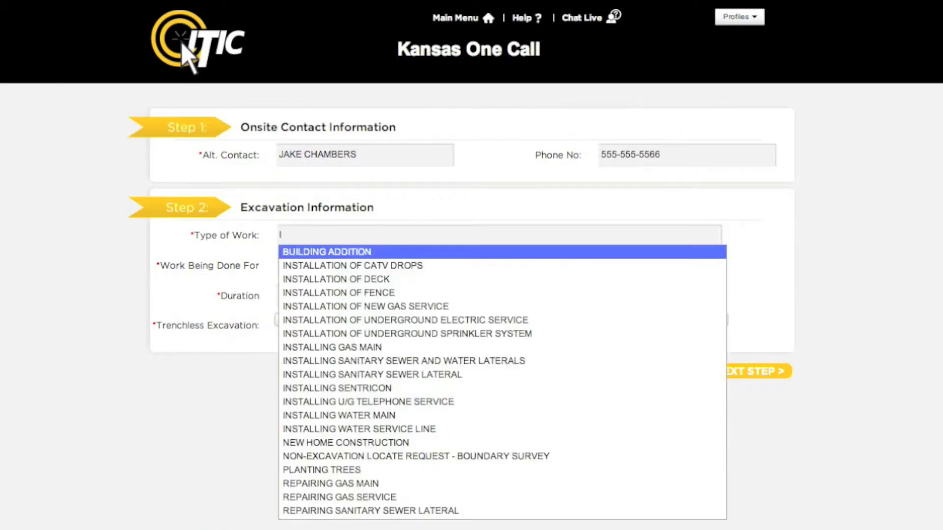
text(INSTALL)
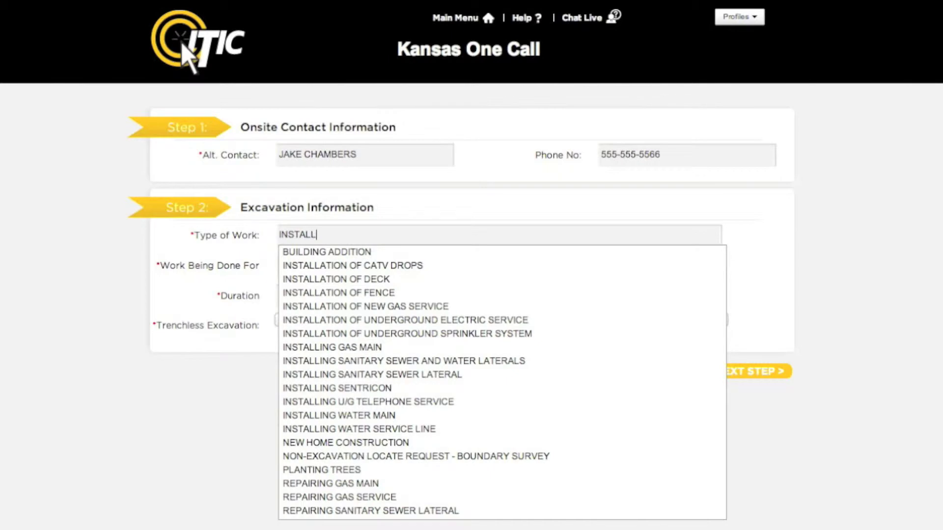
key(Down)
key(Down)
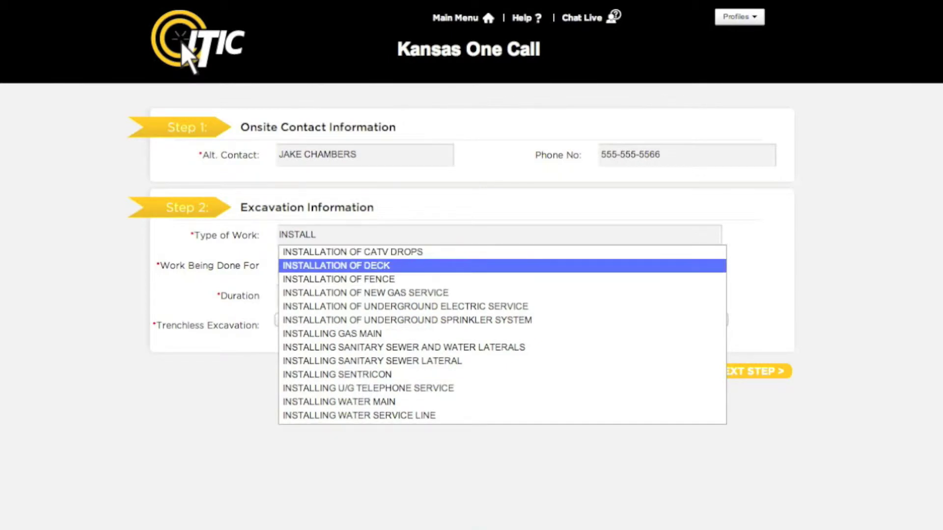
key(Return)
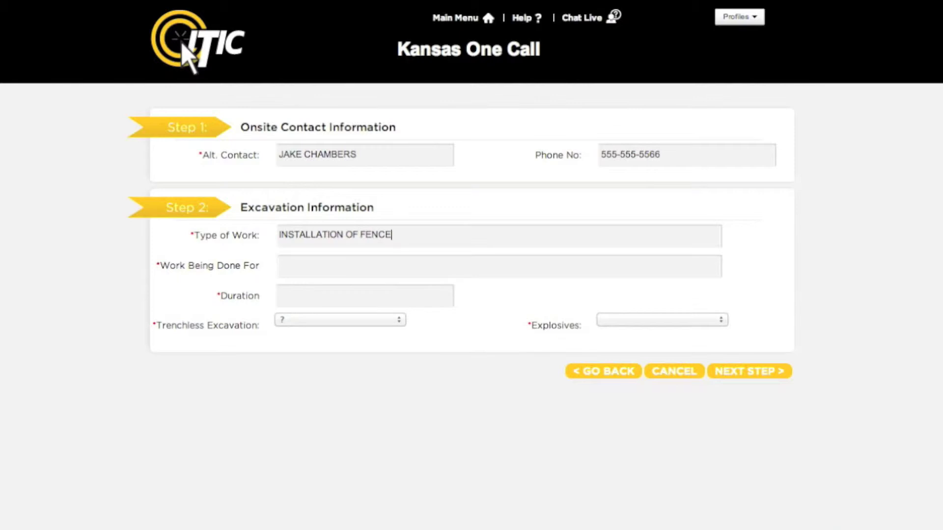
- Enter the customer's name as Work Being Done For and a duration of 2 DAYS
key(Tab)
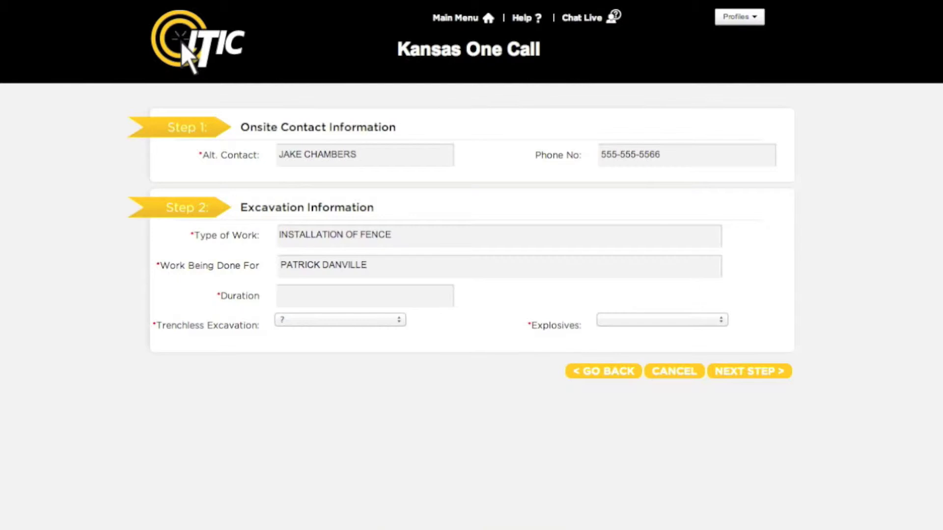
key(Tab)
text(2 DAYS)
- Set Trenchless and Explosives to N, then continue to the location step
key(Tab)
key(space)
key(Down)
key(Down)
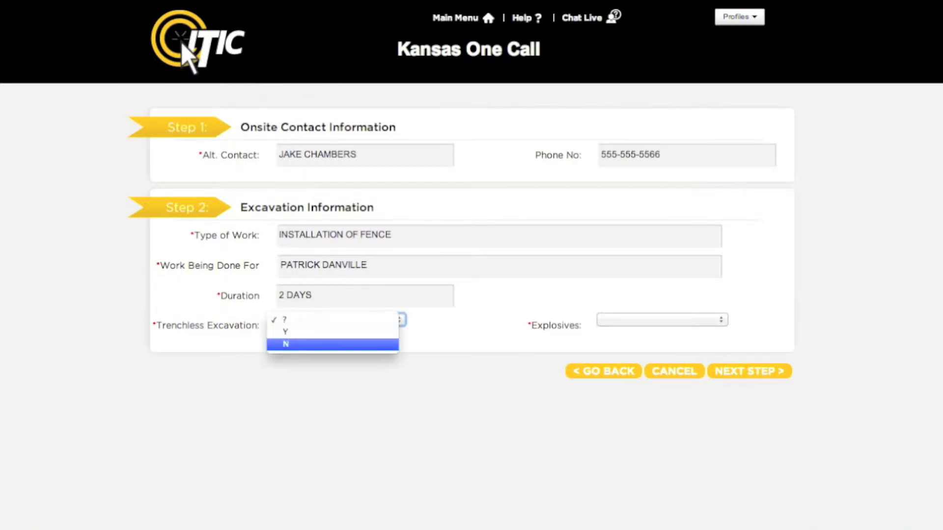
key(Return)
key(Tab)
key(space)
key(Down)
key(Down)
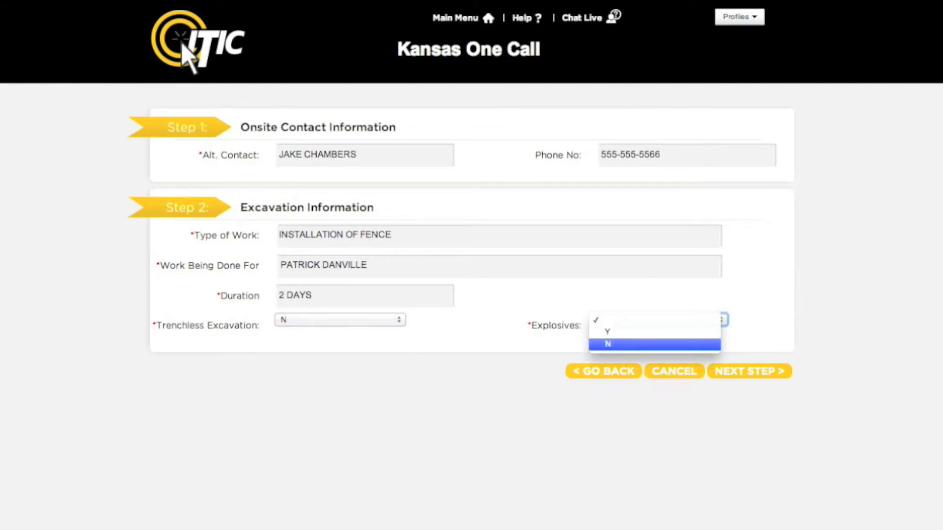
key(Return)
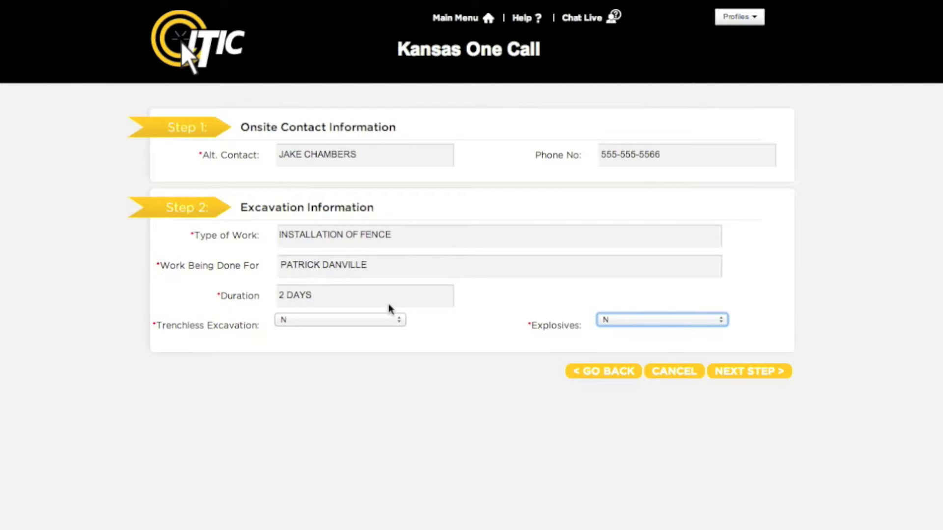
click(737, 373)
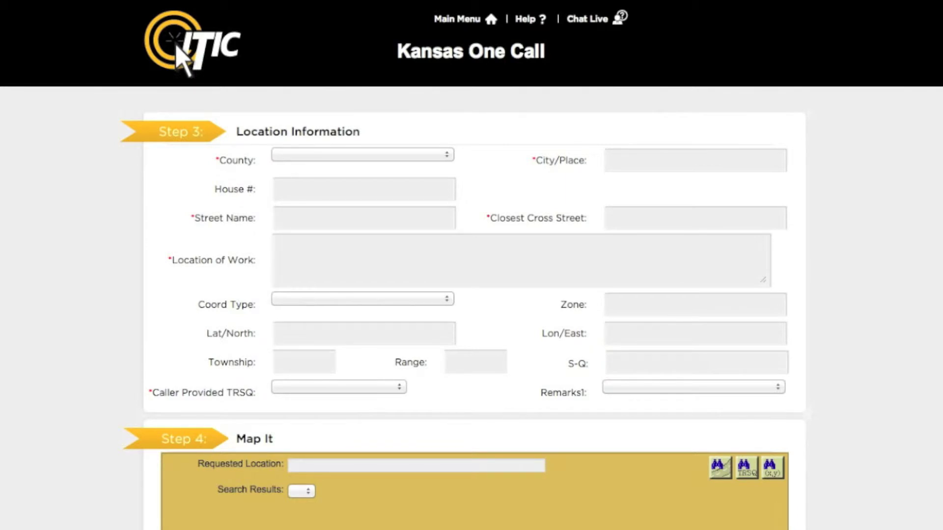
- Set the county to SEDGWICK and the city to MULVANE via the MUL suggestion
click(444, 153)
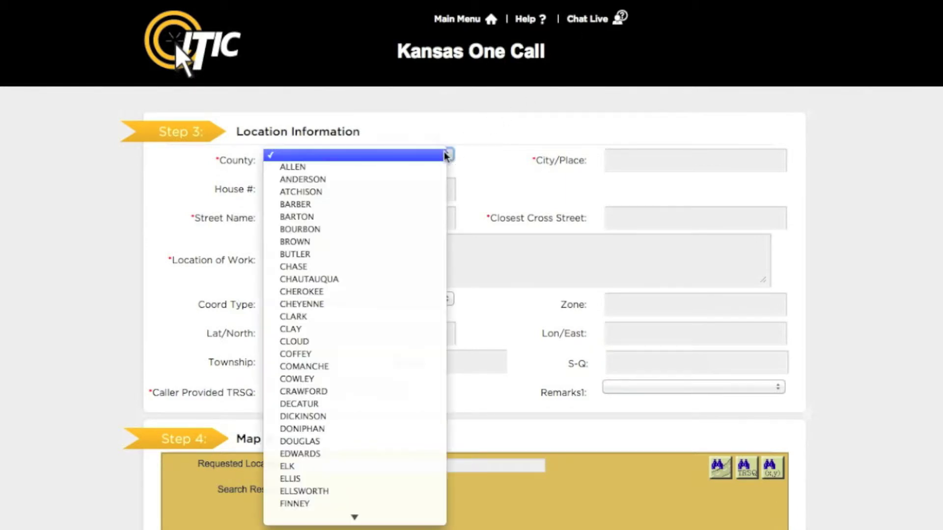
mouse_move(381, 523)
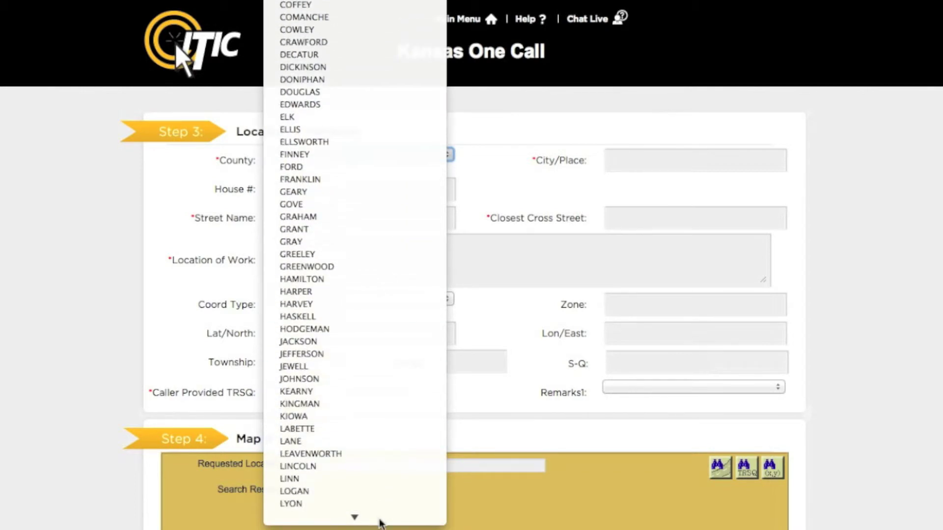
click(385, 381)
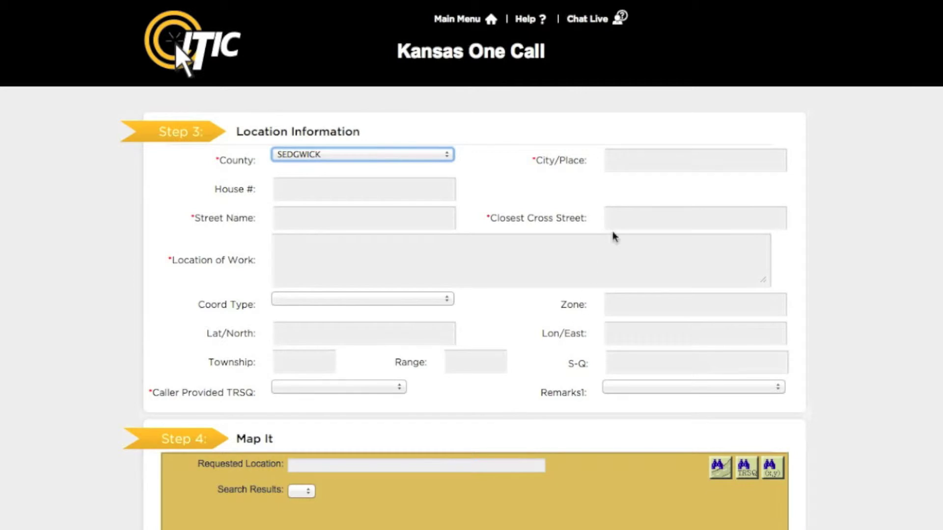
click(622, 159)
text(M)
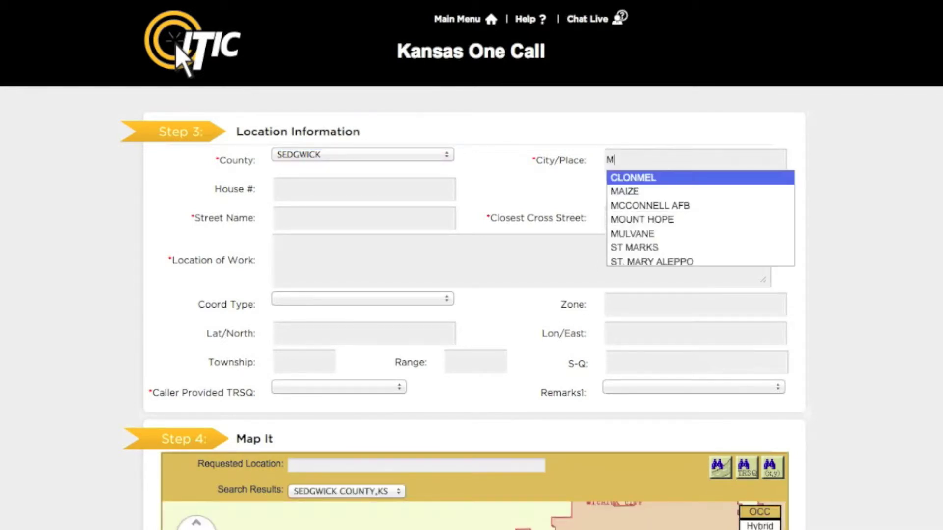
text(UL)
key(Return)
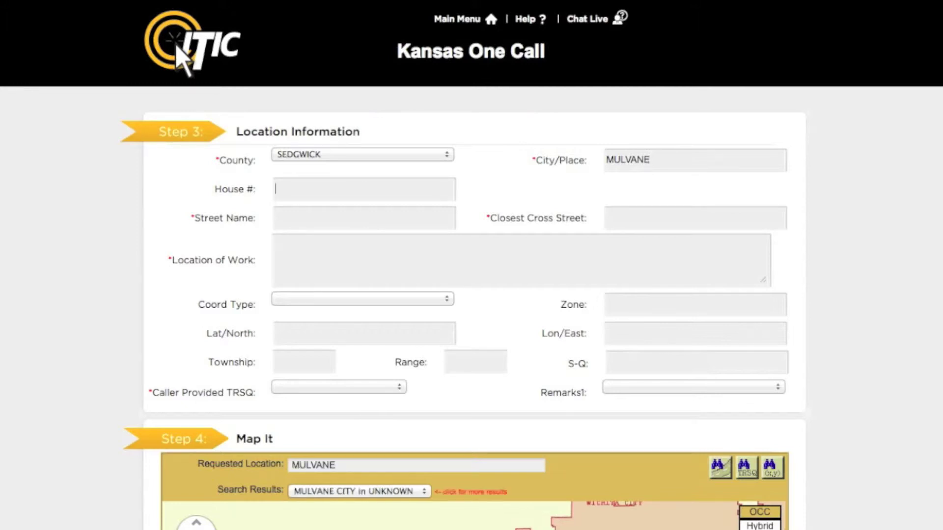
click(275, 189)
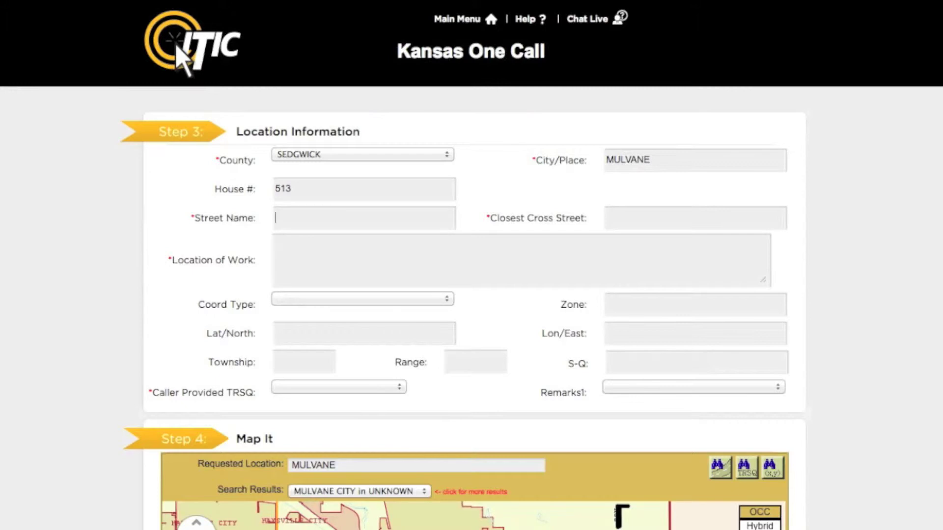
- Enter the house number, accept the suggested street and the suggested closest cross street
text(L)
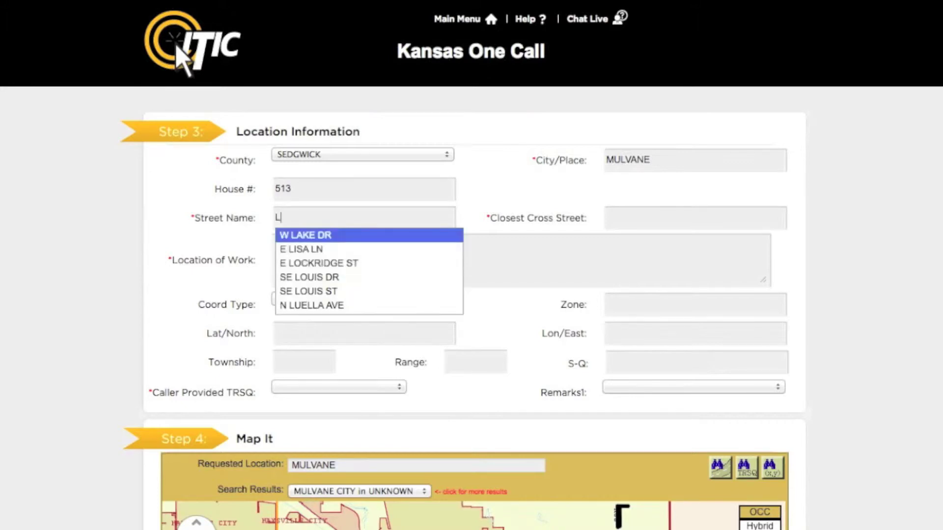
text(U)
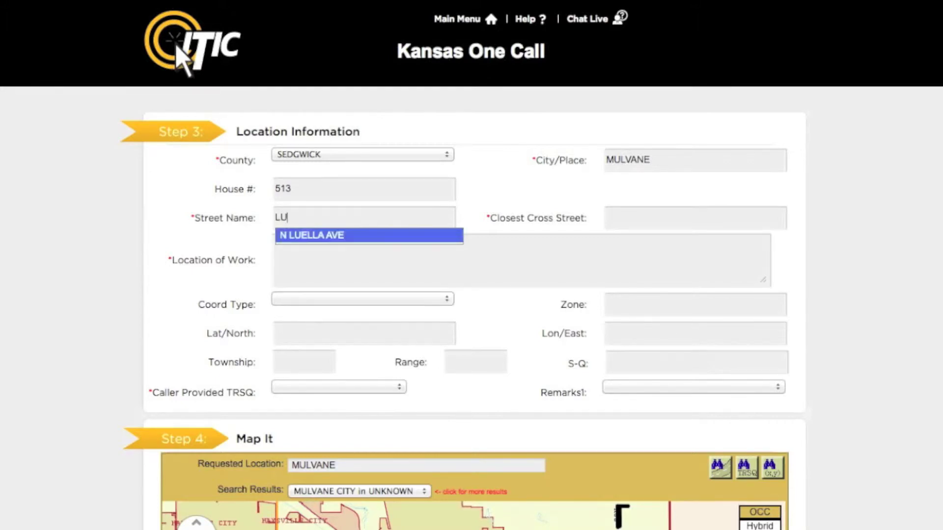
key(Return)
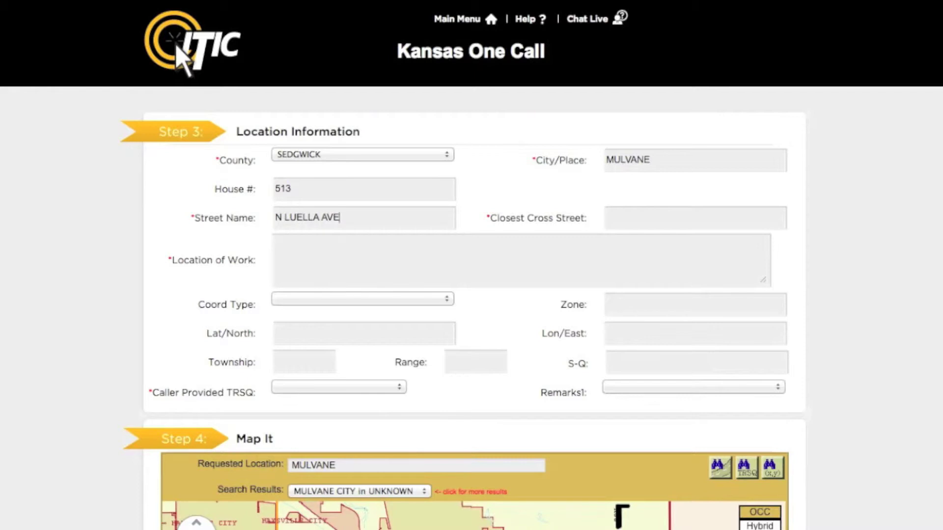
key(Tab)
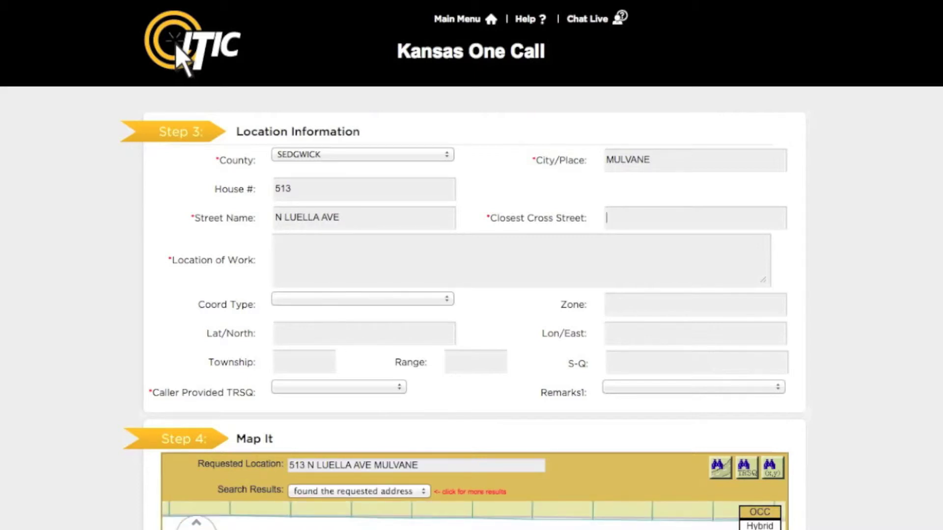
text(C)
key(Down)
key(Tab)
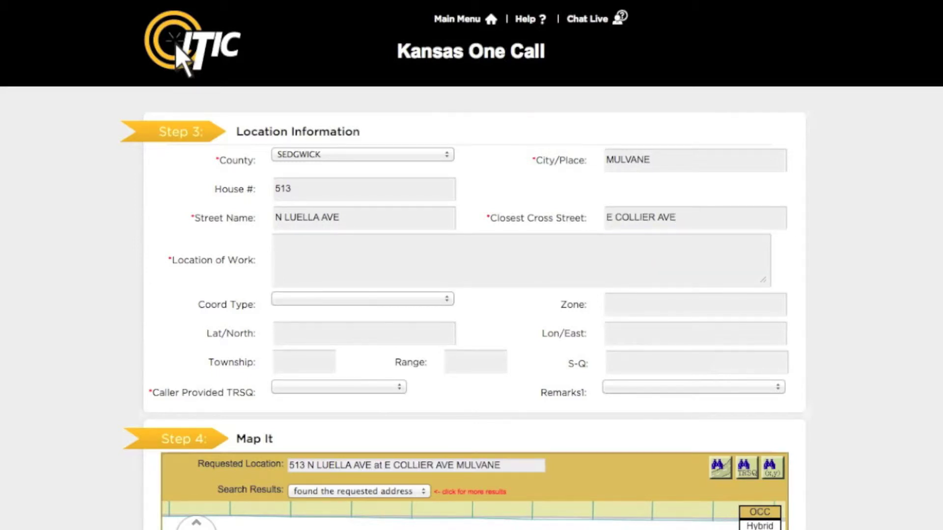
- Enter 'MARK FROM FRONT CORNERS OF HOUSE TO REAR LOT LINE FOR WIDTH OF LOT' and set caller-provided TRSQ to N
text(MARK FROM FRONT)
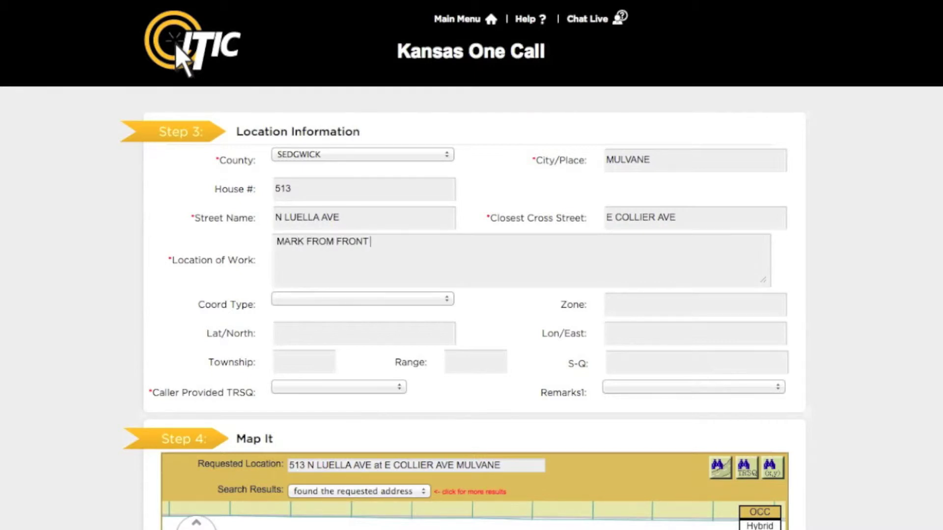
text( CORNERS OF HO)
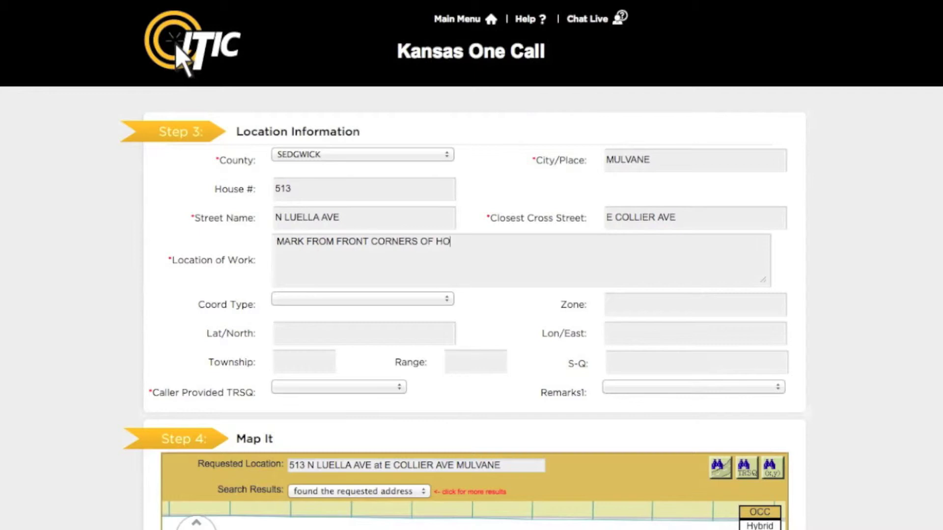
text(USE TO REAR LOT LINE FOR)
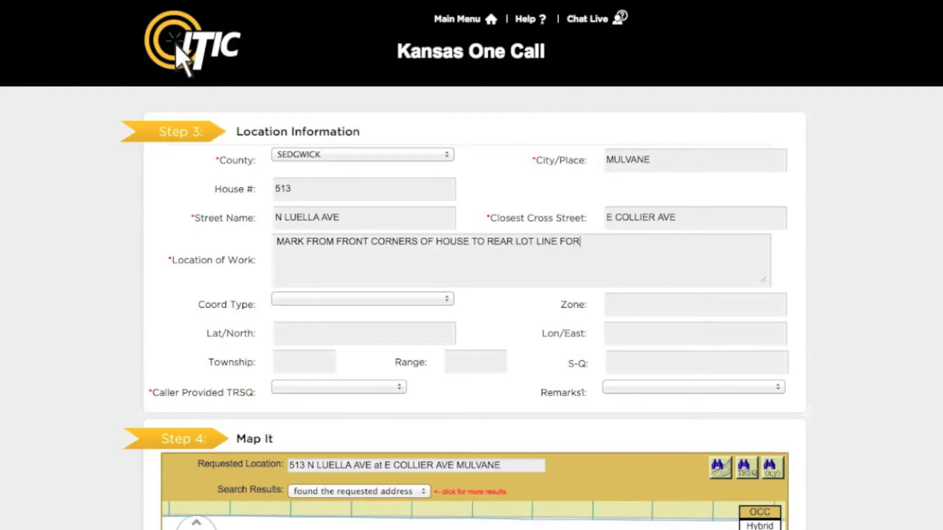
text( WIDTH OF LOT)
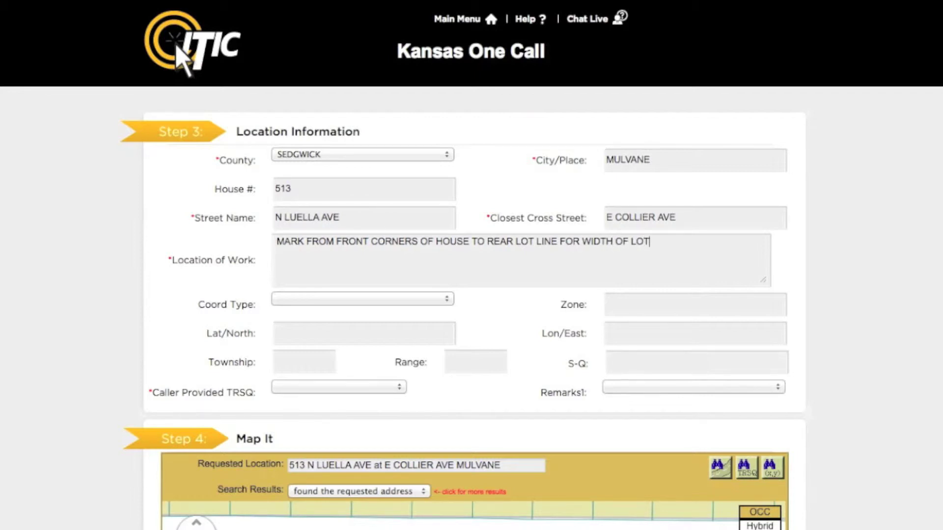
click(400, 387)
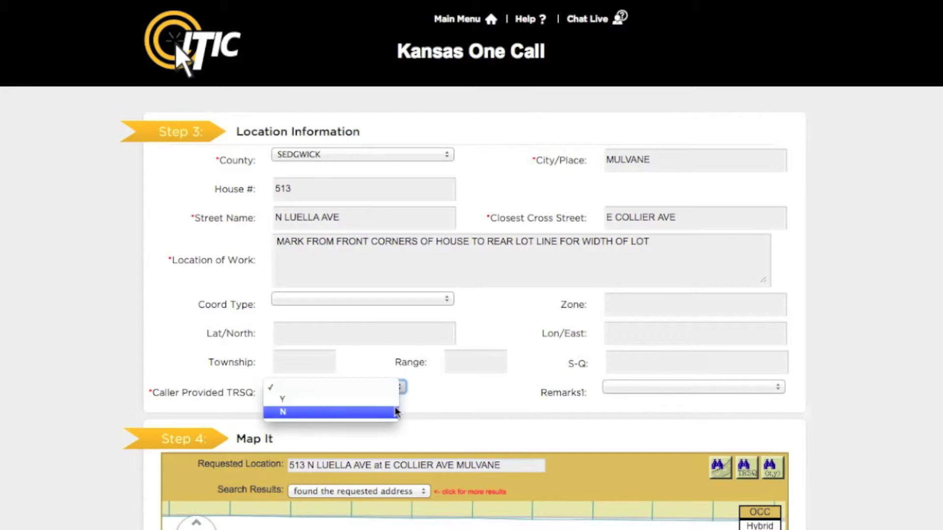
click(397, 412)
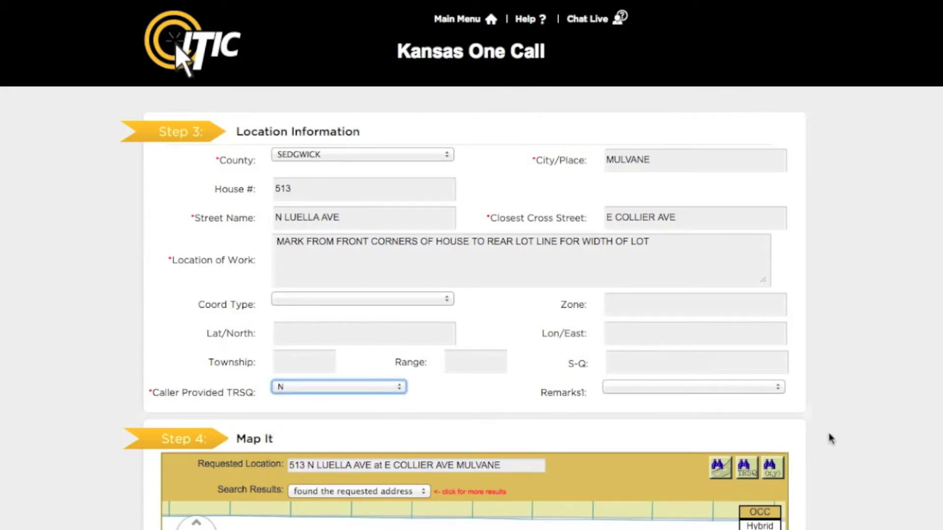
scroll(830, 438, down, 7)
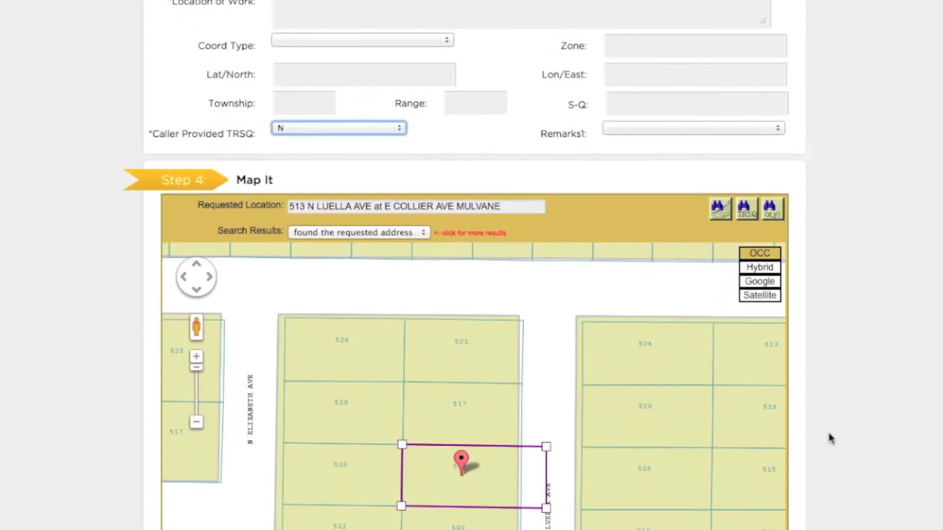
scroll(830, 438, down, 3)
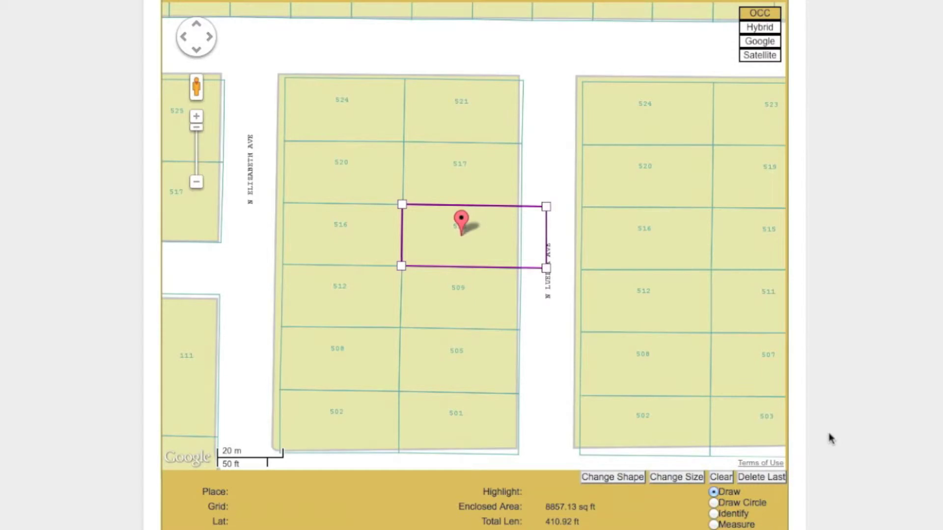
click(716, 516)
click(548, 247)
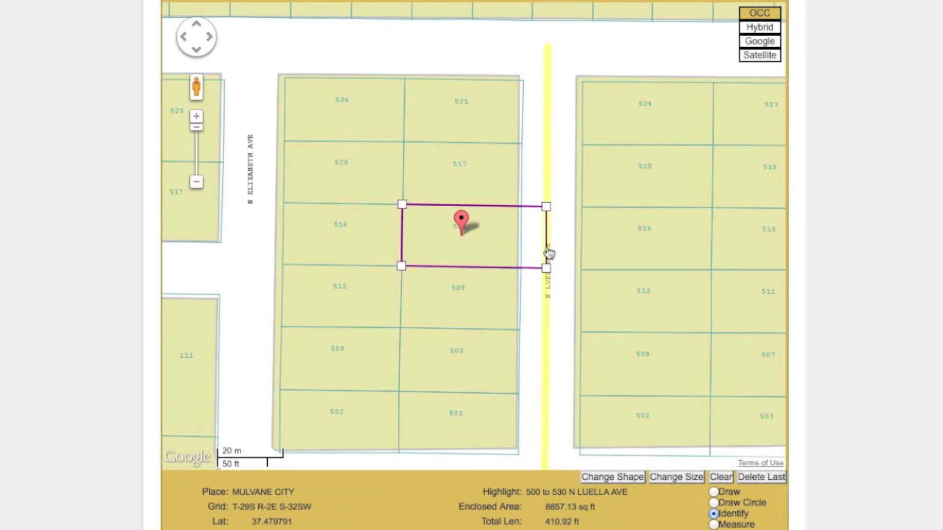
- Try the dig area's shape and size options, ending back at one parcel
click(614, 484)
click(614, 484)
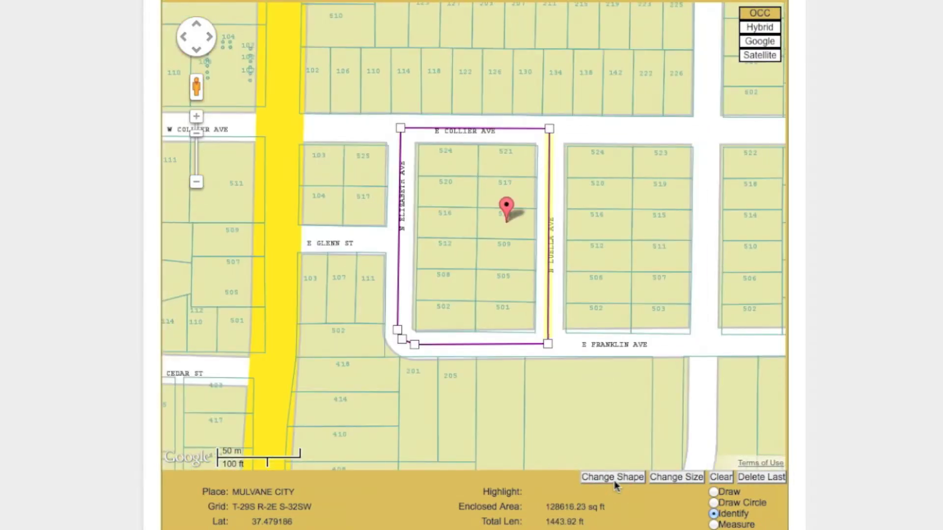
click(614, 483)
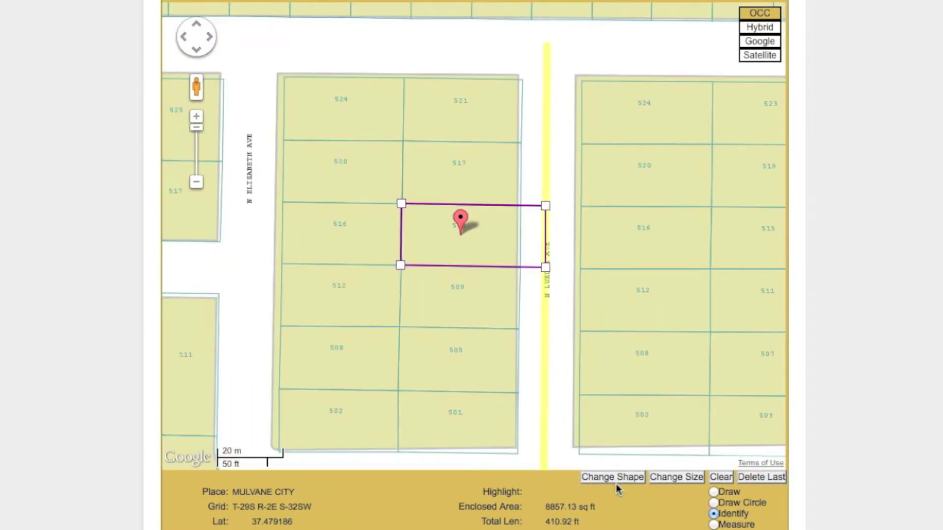
click(666, 479)
click(666, 478)
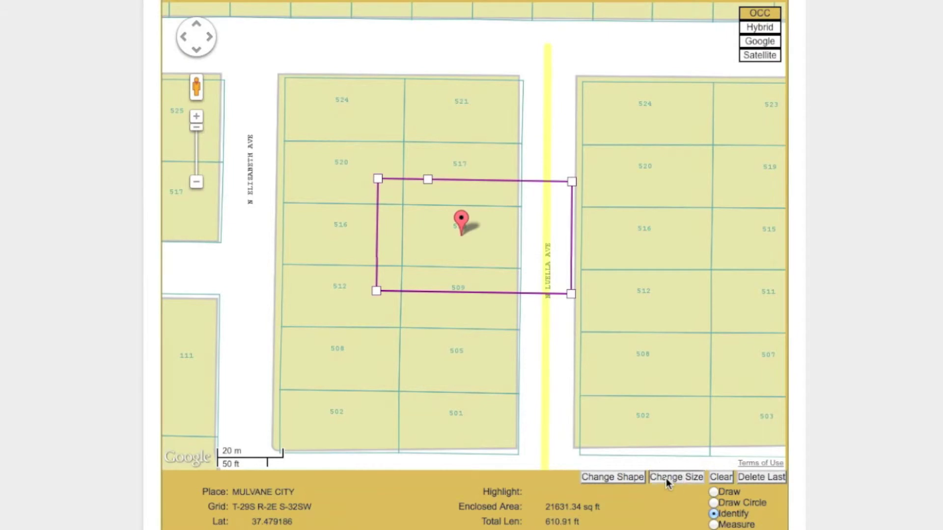
click(666, 478)
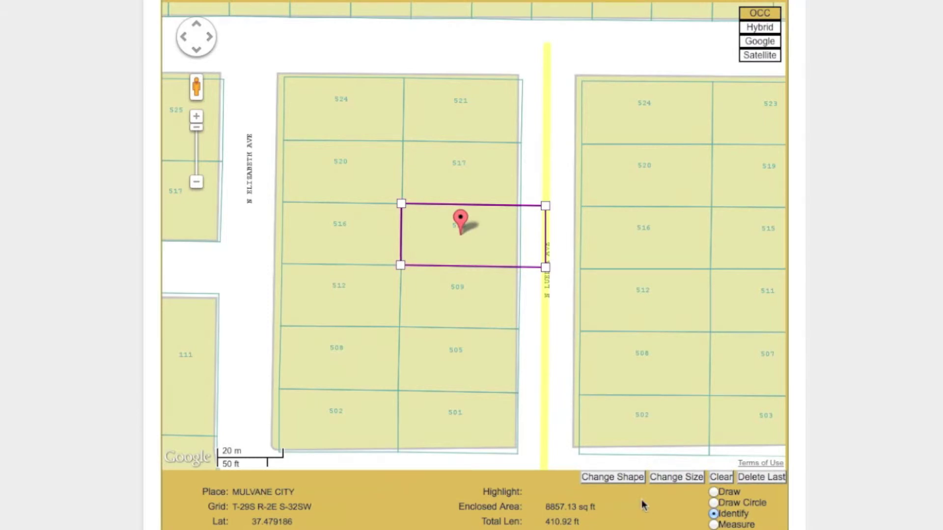
- Reshape the outline to the whole block, enlarge it, zoom in, then clear it
click(628, 479)
click(629, 479)
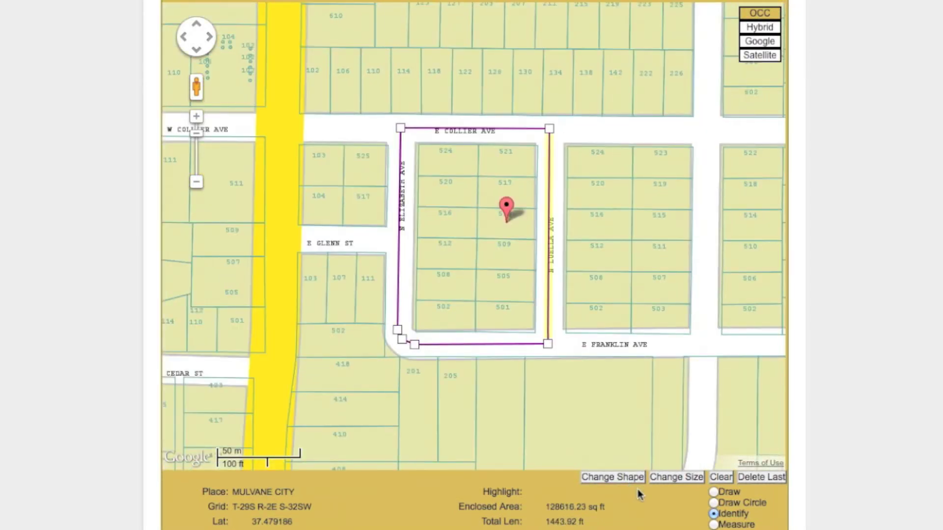
click(656, 479)
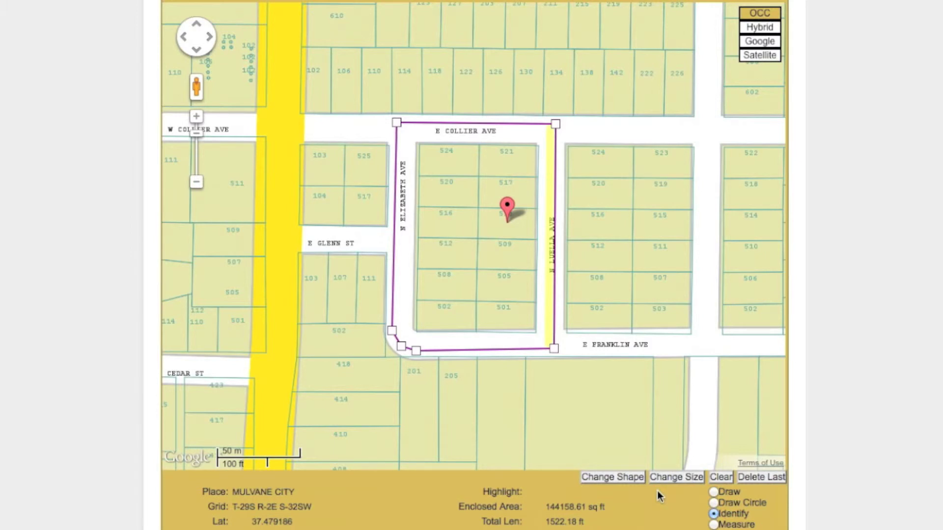
click(197, 117)
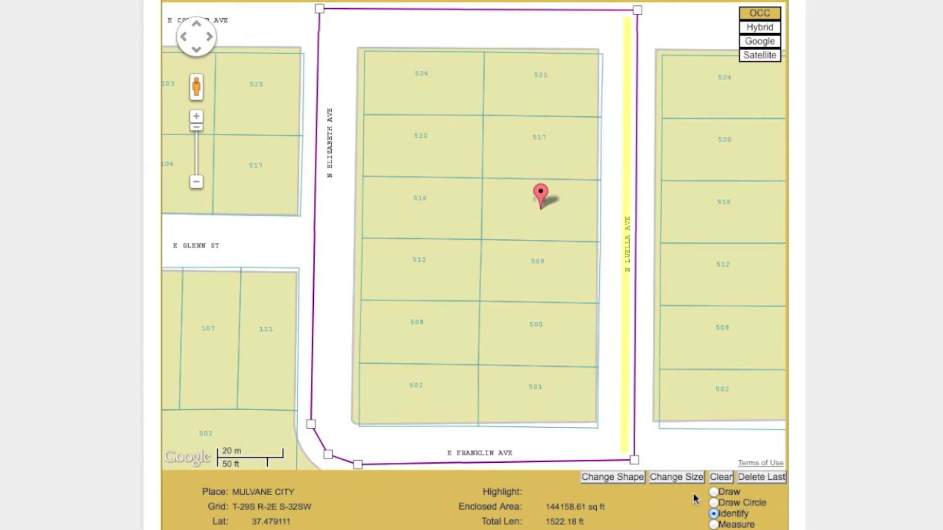
click(719, 477)
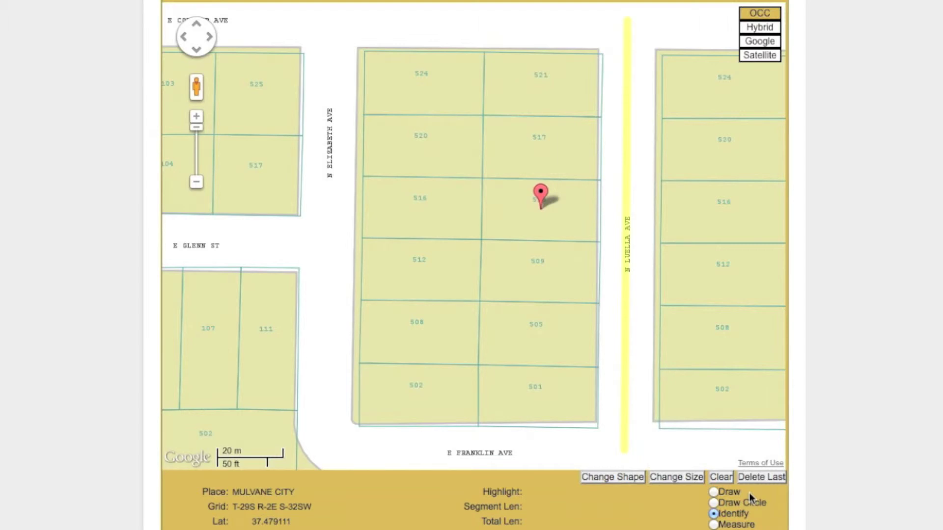
- Draw a four-corner rectangle around the marked lot (9395.03 sq ft) and switch to satellite view
click(714, 492)
click(478, 173)
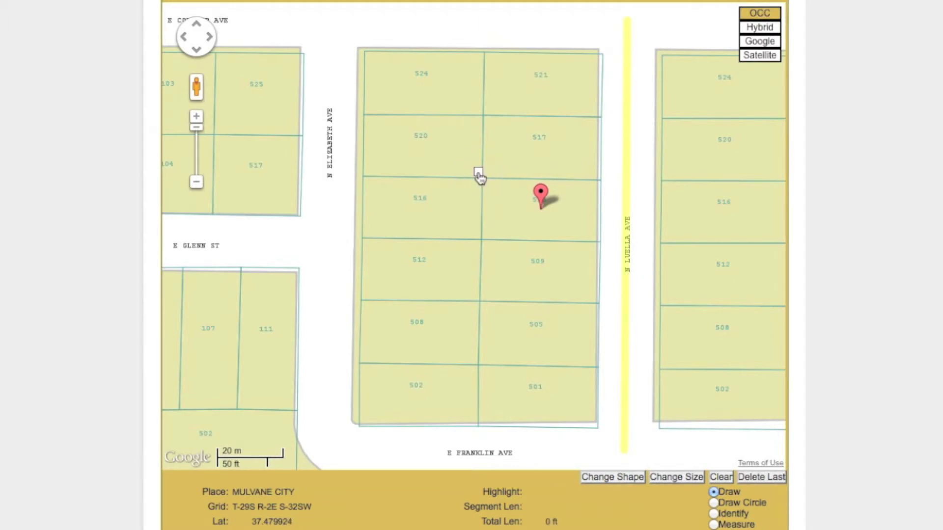
click(477, 245)
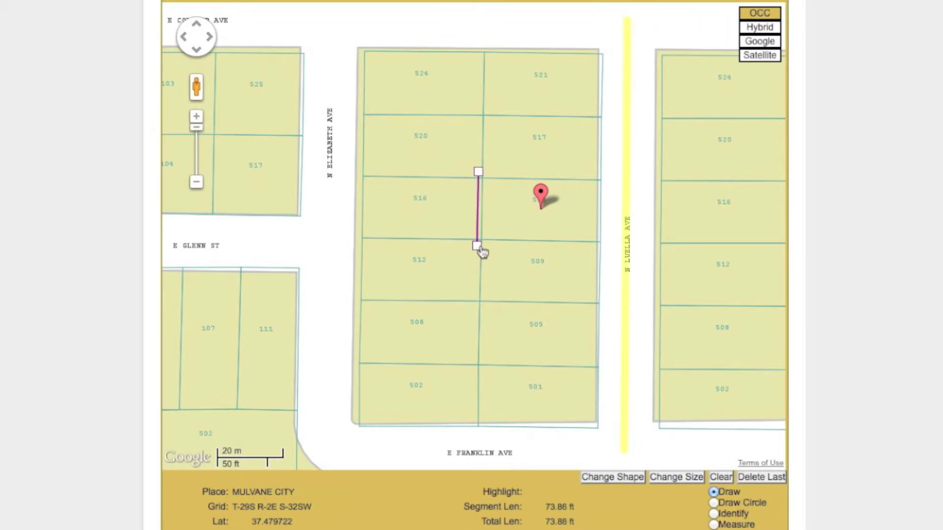
click(607, 246)
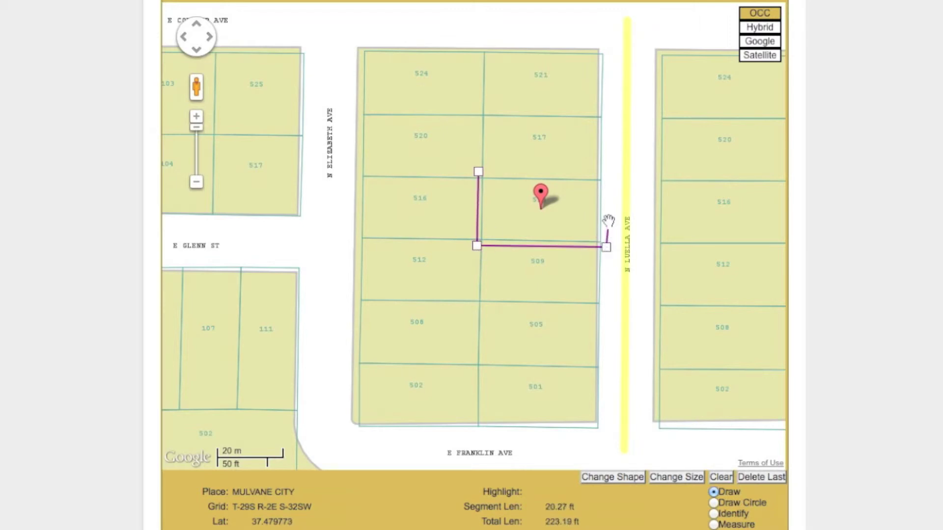
click(605, 174)
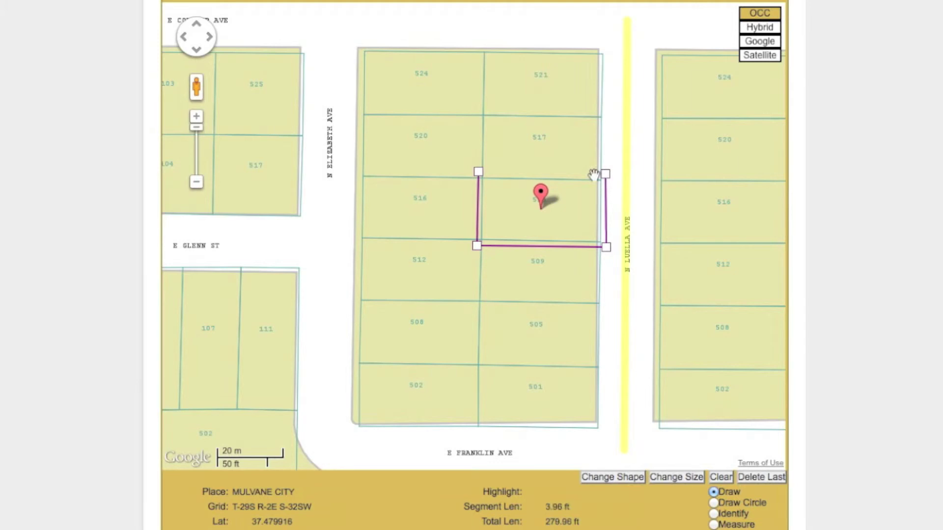
click(479, 172)
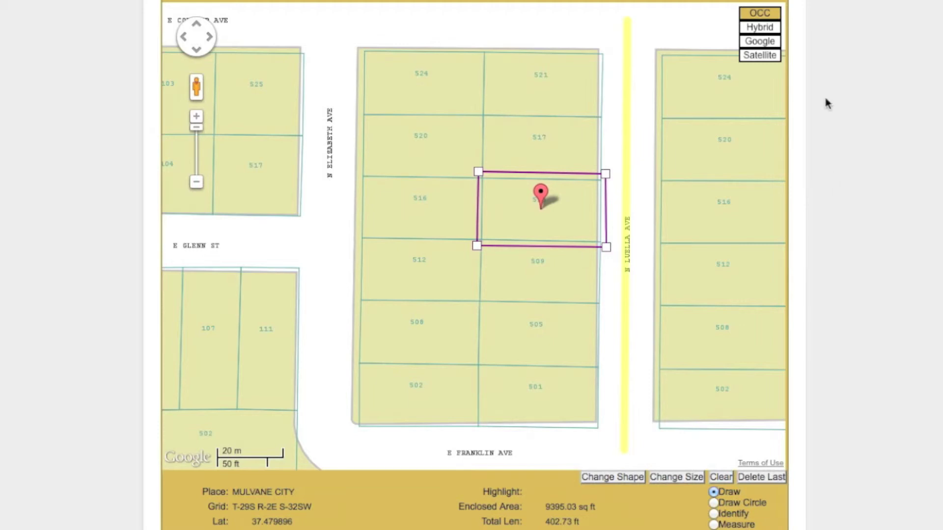
click(776, 63)
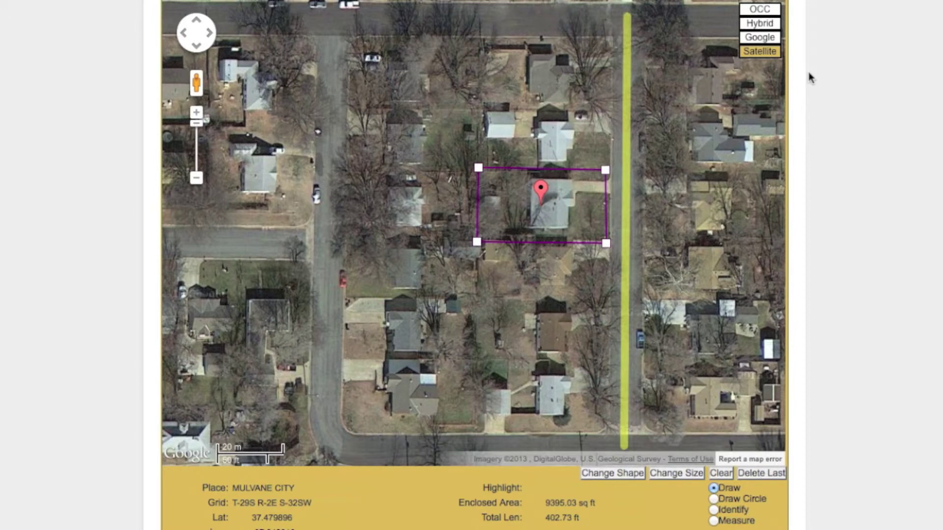
- Pull the outline's right-hand corners left to fit the house, then return to the street map
click(607, 171)
drag(607, 171, 574, 168)
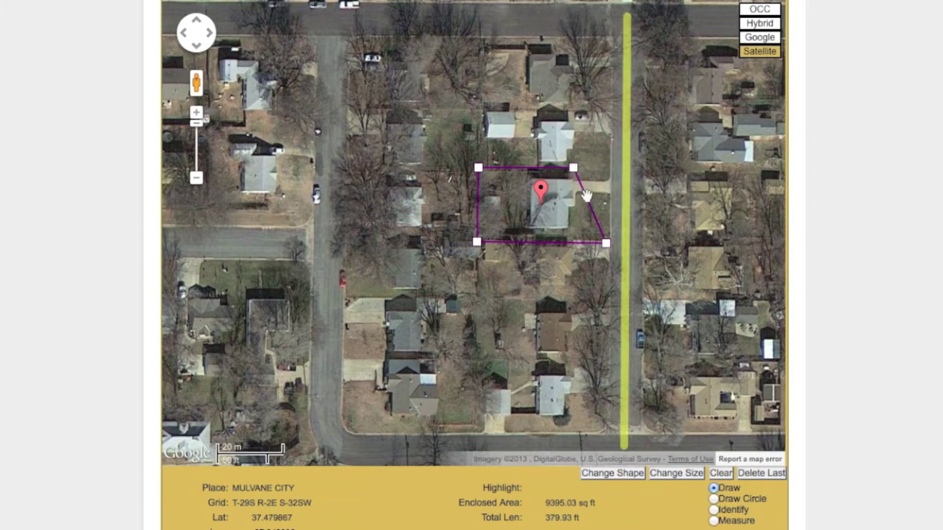
drag(607, 242, 578, 242)
drag(573, 168, 577, 167)
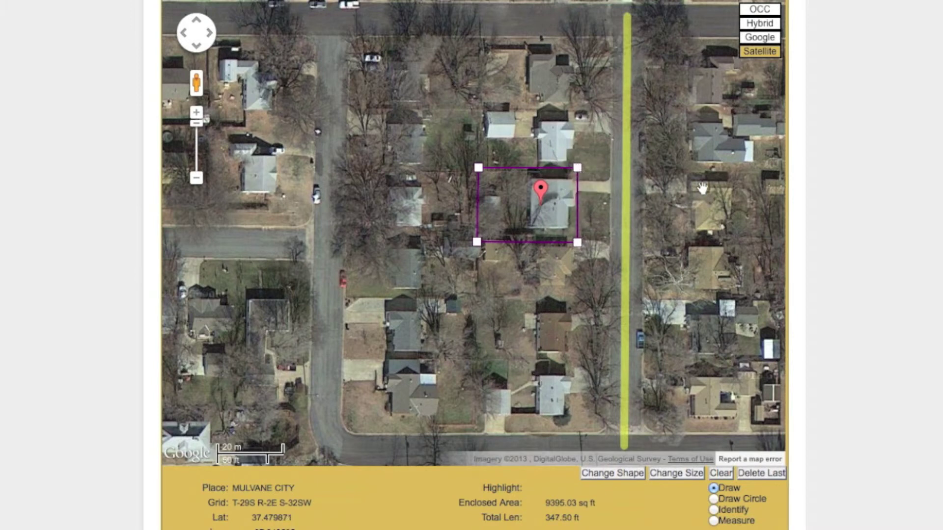
click(778, 38)
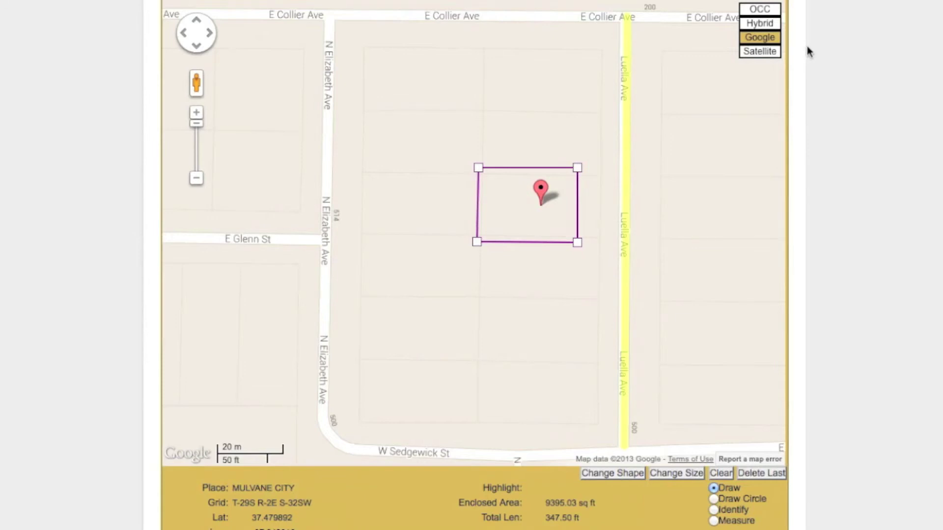
- Switch the map from hybrid imagery back to the OCC parcel layer showing lot numbers
click(773, 22)
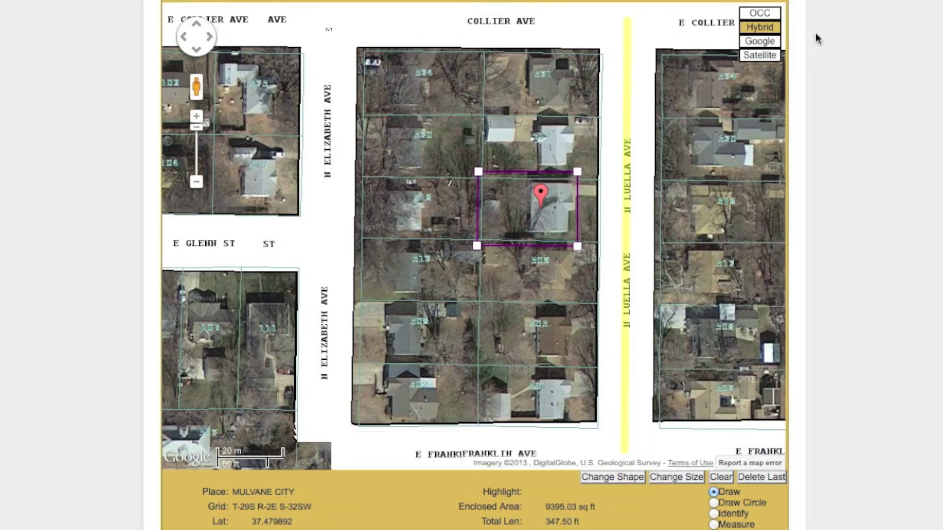
click(776, 18)
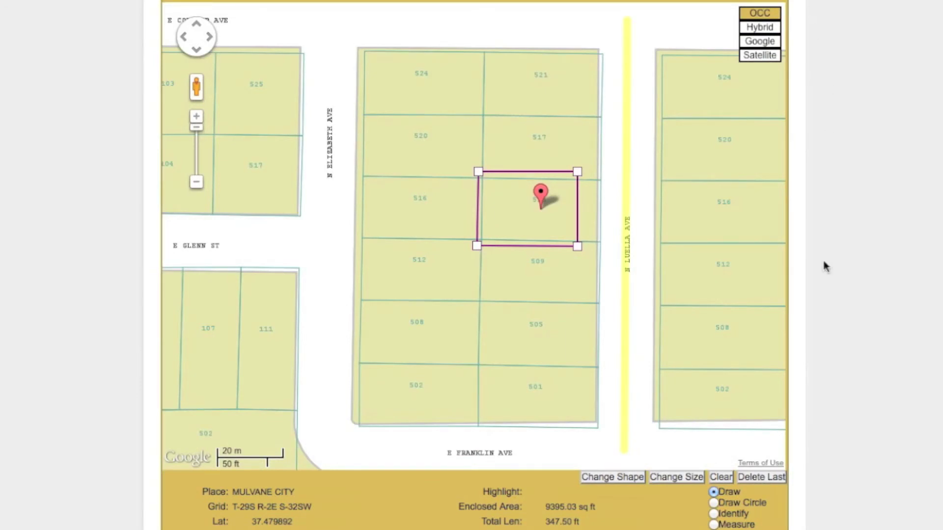
scroll(823, 265, down, 5)
- Set the work start to December 23, 2013 at 09:00 AM and continue to utility notifications
scroll(824, 262, down, 2)
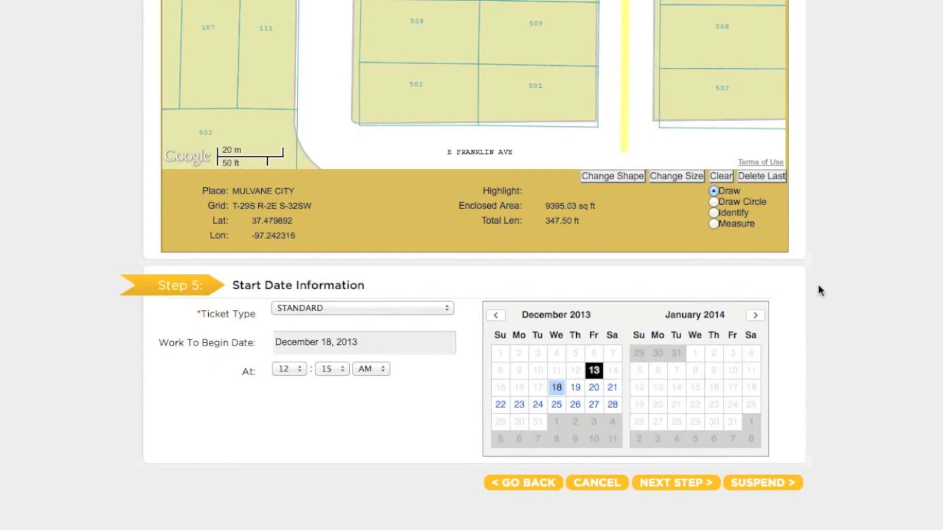
click(520, 406)
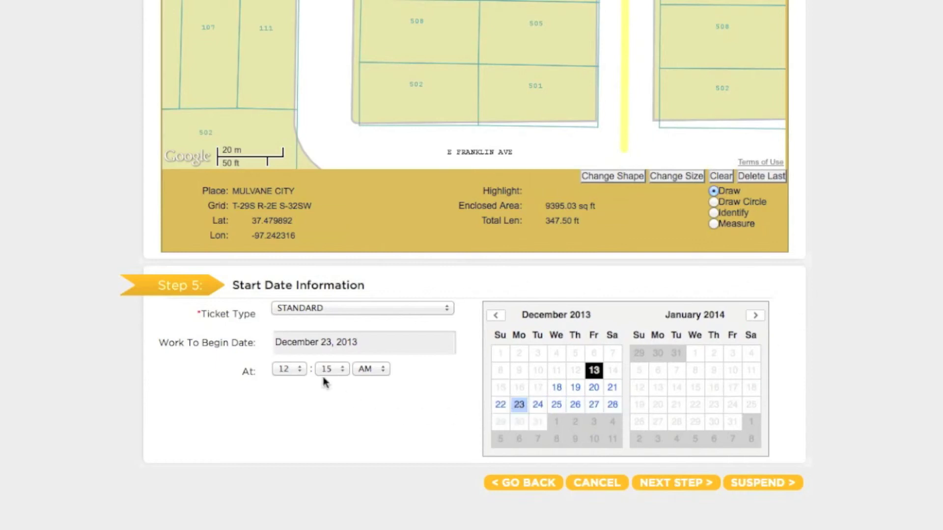
click(296, 369)
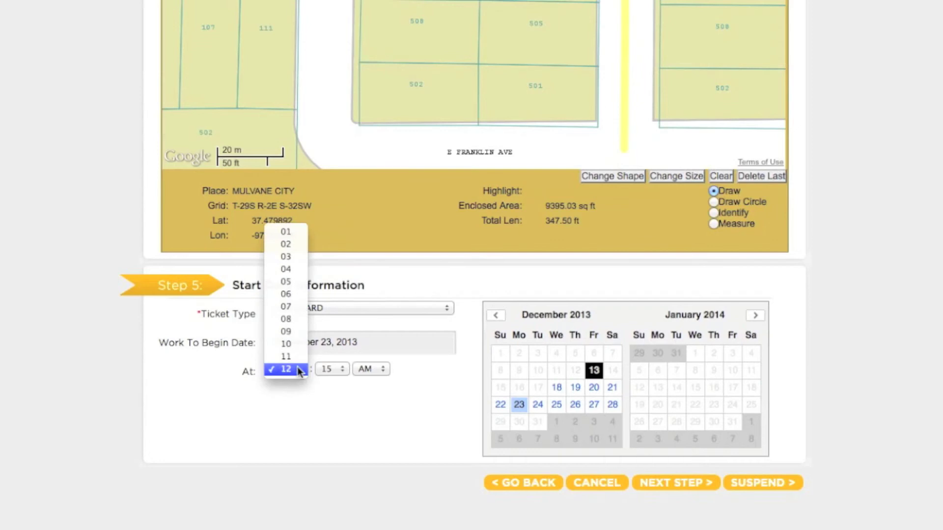
click(300, 333)
click(324, 369)
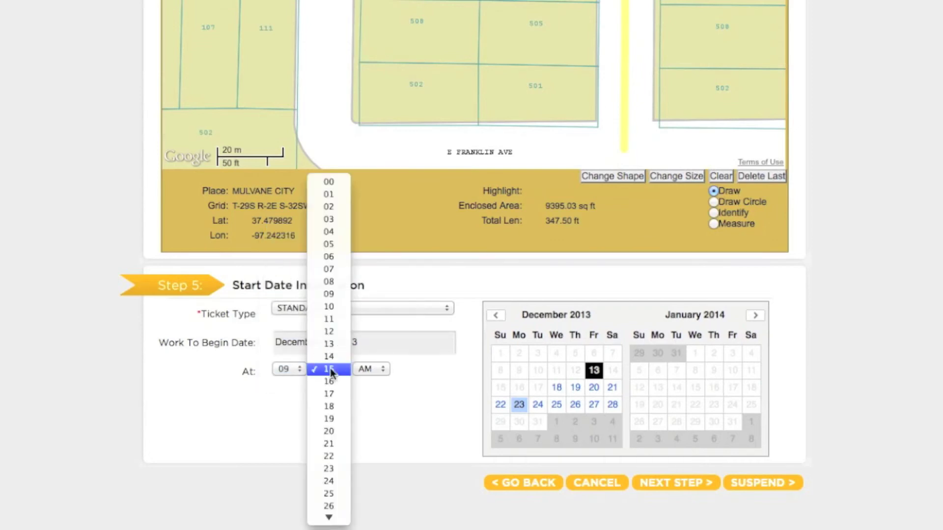
click(340, 182)
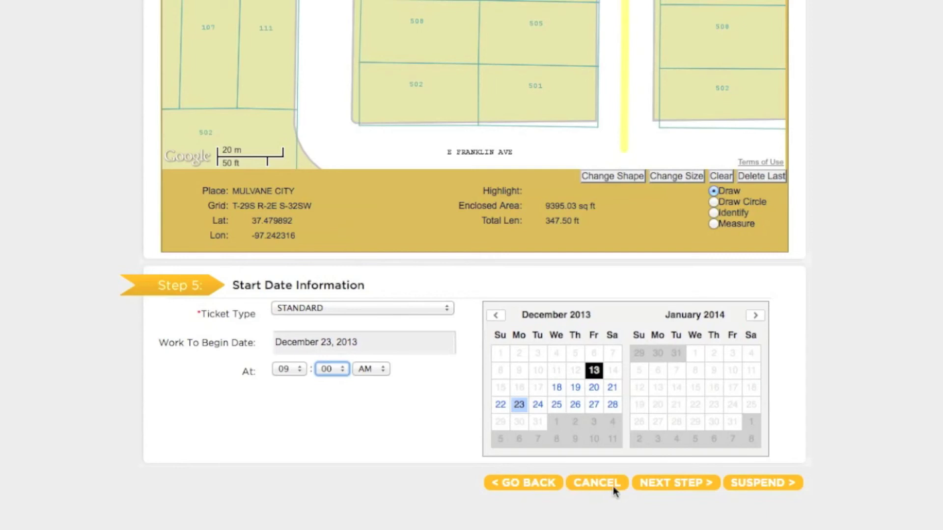
click(666, 482)
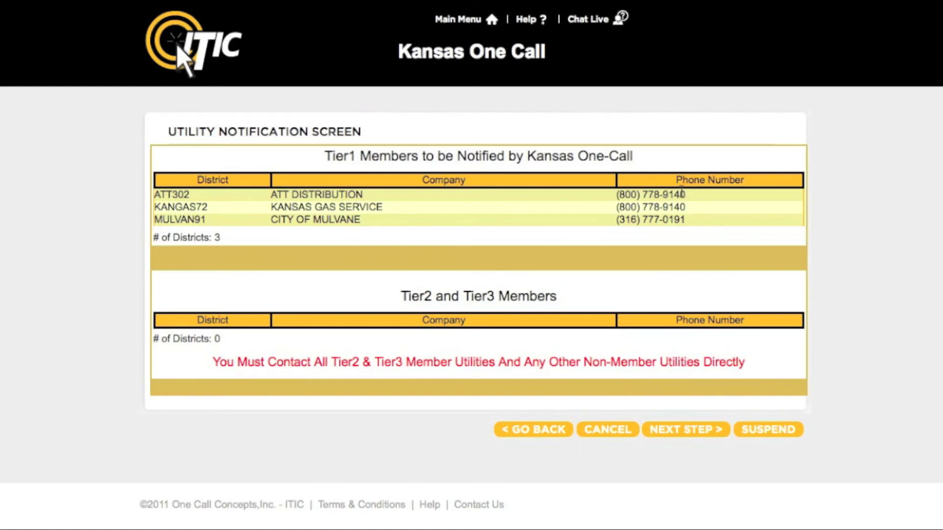
- Submit the locate ticket from the Utility Notification Screen so it goes into review
click(703, 430)
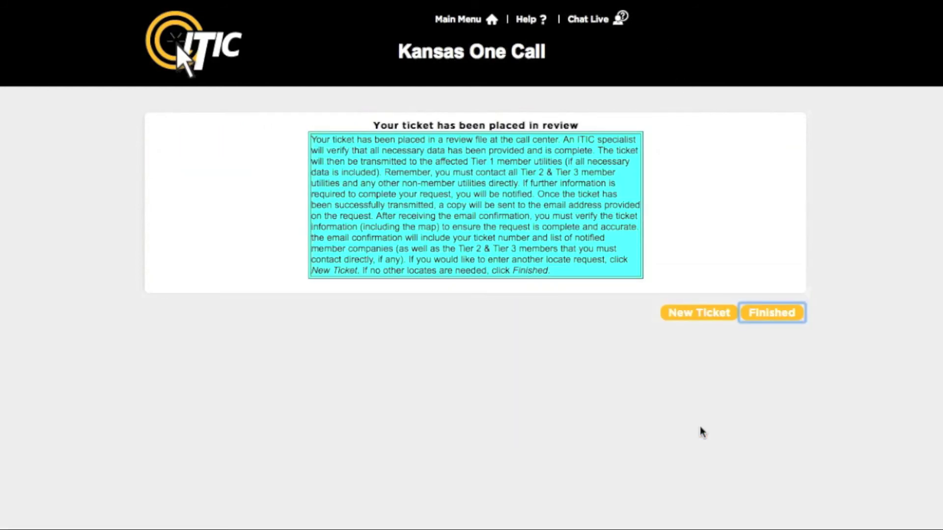